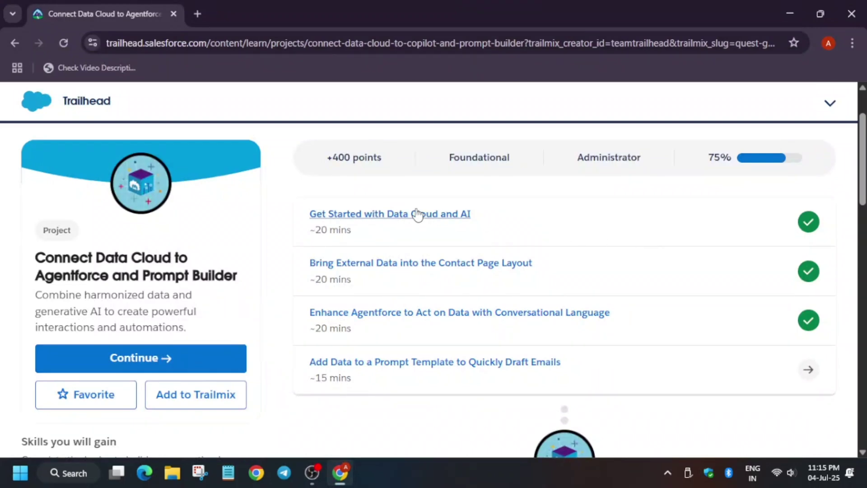
# Open the 'Add Data to a Prompt Template to Quickly Draft Emails' step from the project page
pyautogui.tripleClick(188, 249)
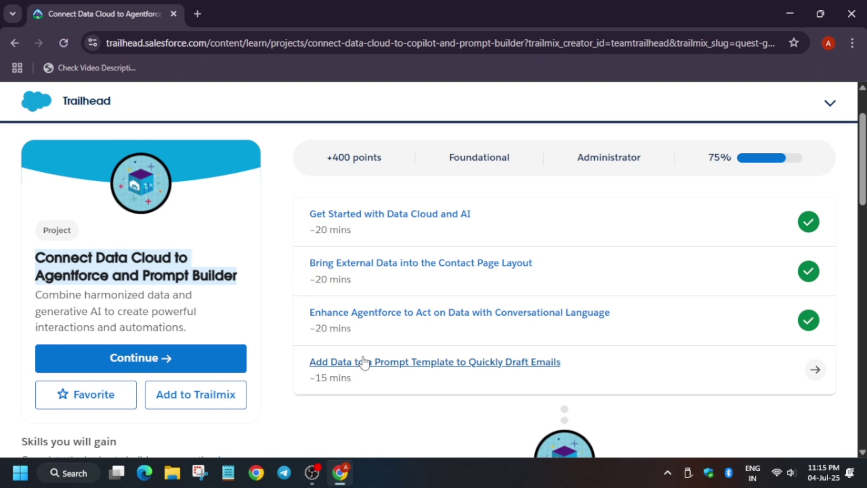
pyautogui.click(391, 367)
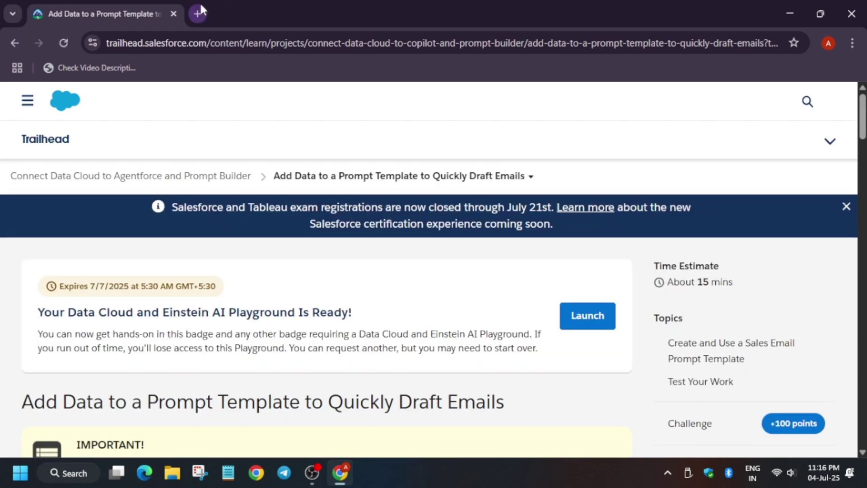
# Open and close a YouTube tab, then scroll the lesson down to the numbered setup instructions
pyautogui.click(198, 13)
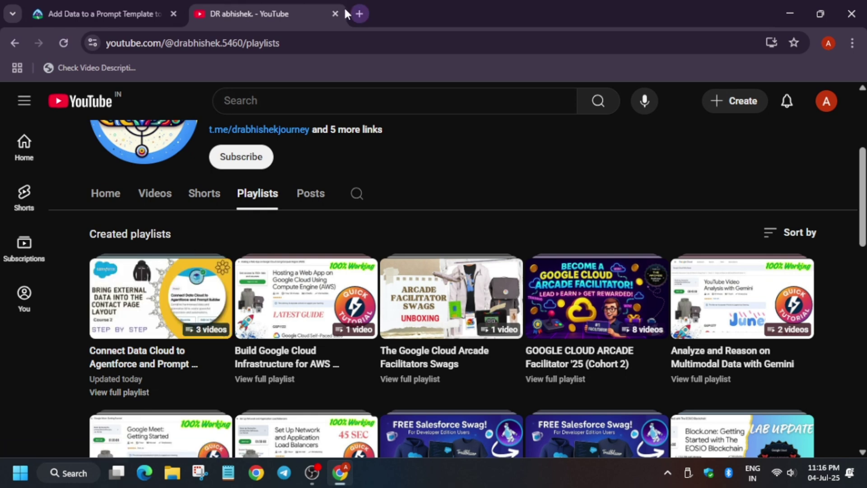
pyautogui.click(335, 14)
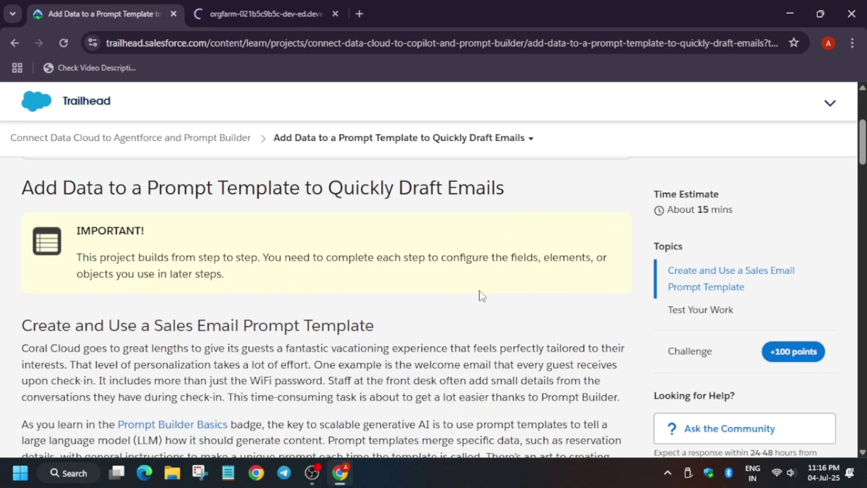
pyautogui.scroll(-5, 481, 294)
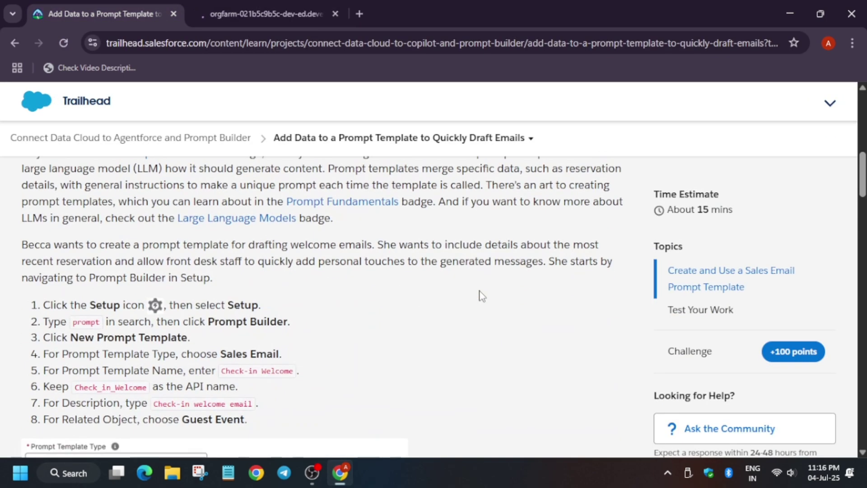
# Look up the Quick Find search term 'prompt' in the lesson's step 2
pyautogui.click(292, 9)
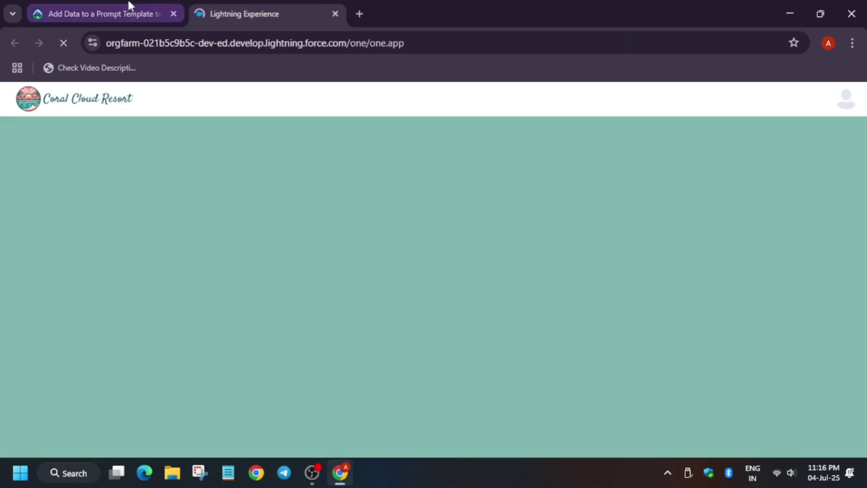
pyautogui.click(130, 5)
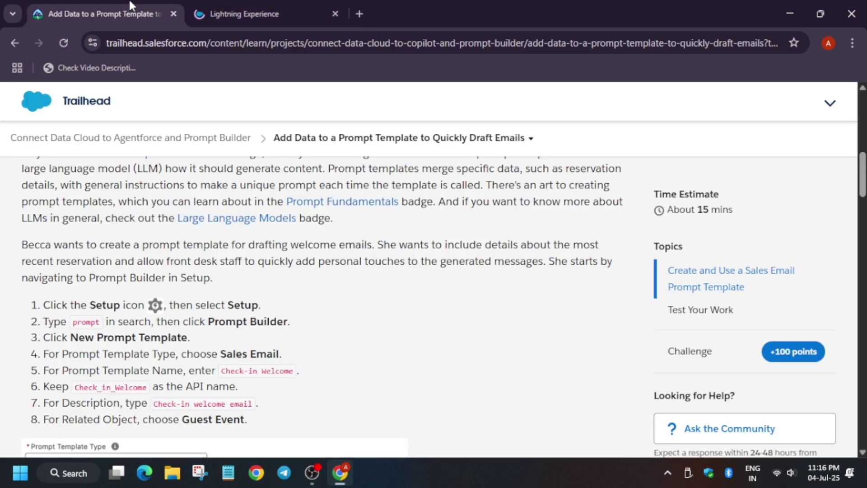
pyautogui.moveTo(73, 322); pyautogui.dragTo(99, 321)
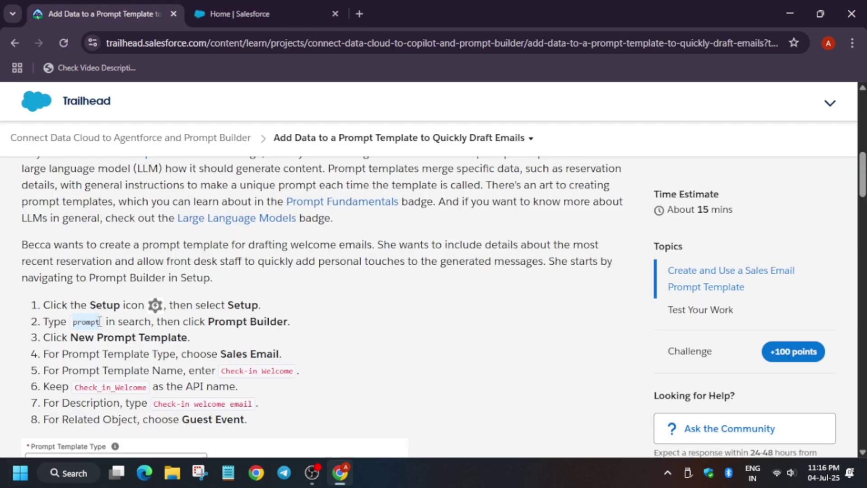
# Open Setup in a new tab and search Quick Find for 'prompt' to reach Prompt Builder
pyautogui.click(238, 9)
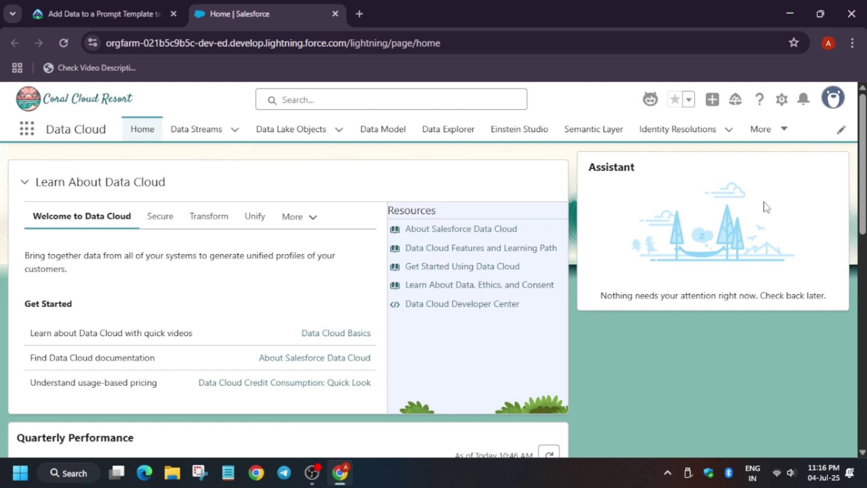
pyautogui.click(782, 99)
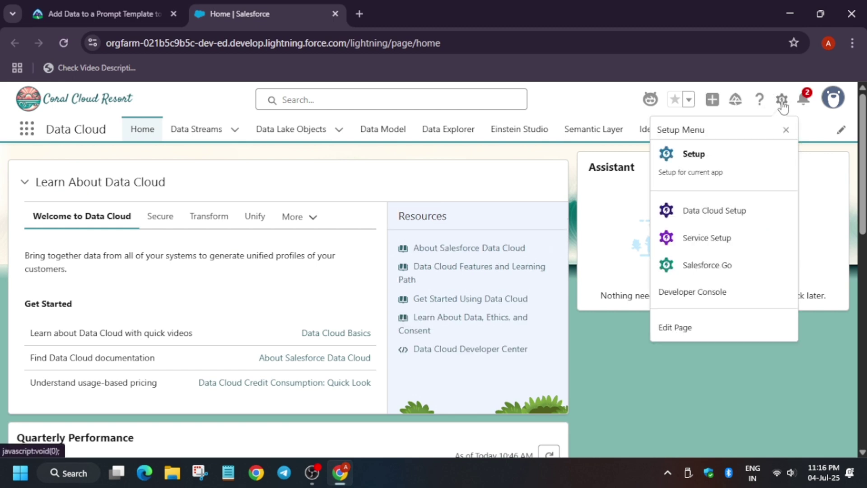
pyautogui.click(700, 158)
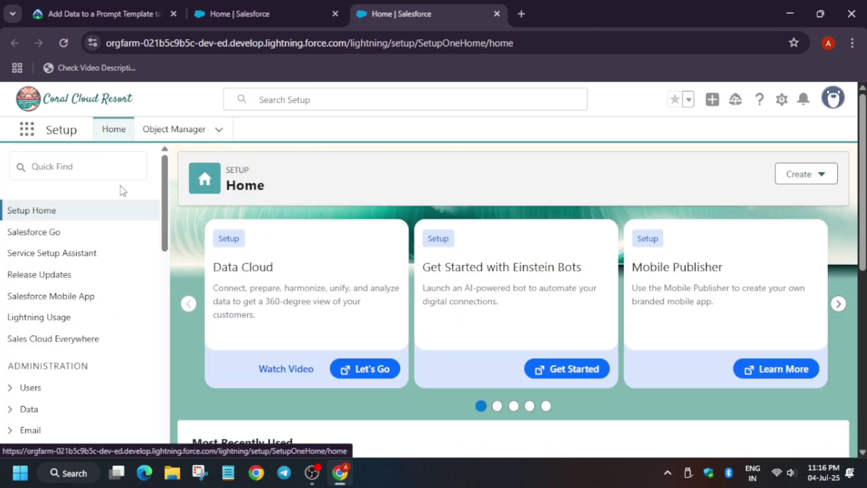
pyautogui.click(131, 167)
pyautogui.write('prompt')
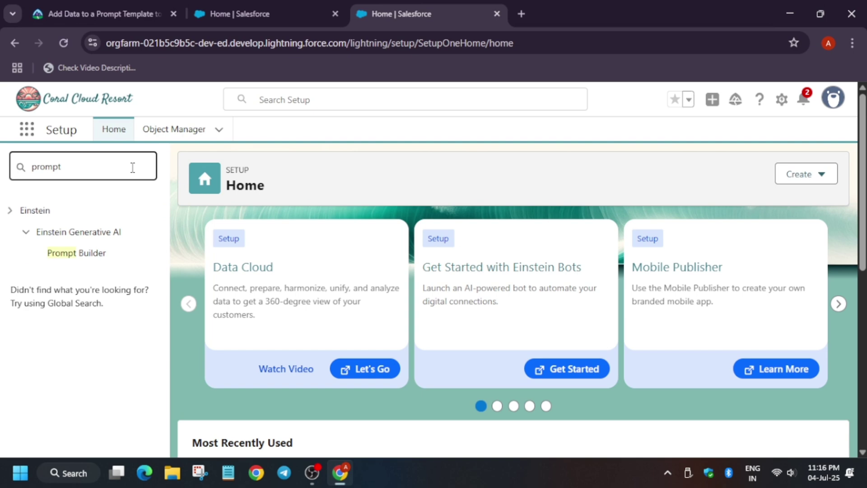
pyautogui.click(67, 256)
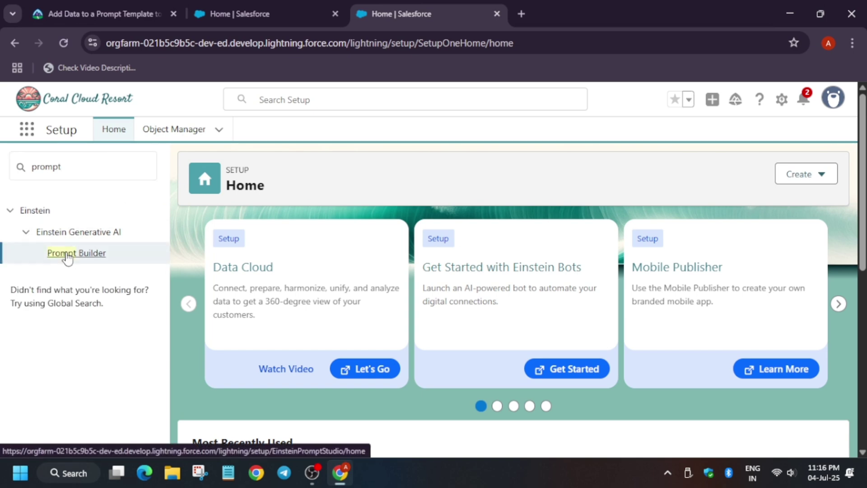
pyautogui.click(67, 257)
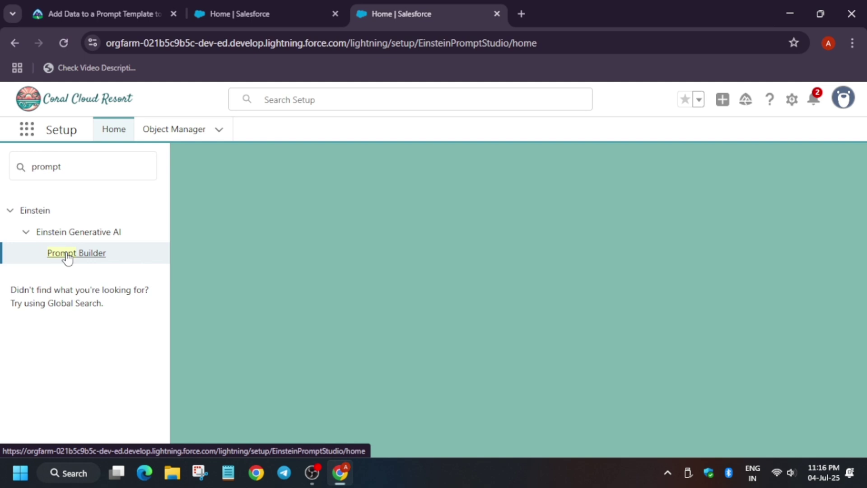
# Reread the step 5 template name 'Check-in Welcome' in the lesson, then return to Data Cloud home
pyautogui.click(76, 7)
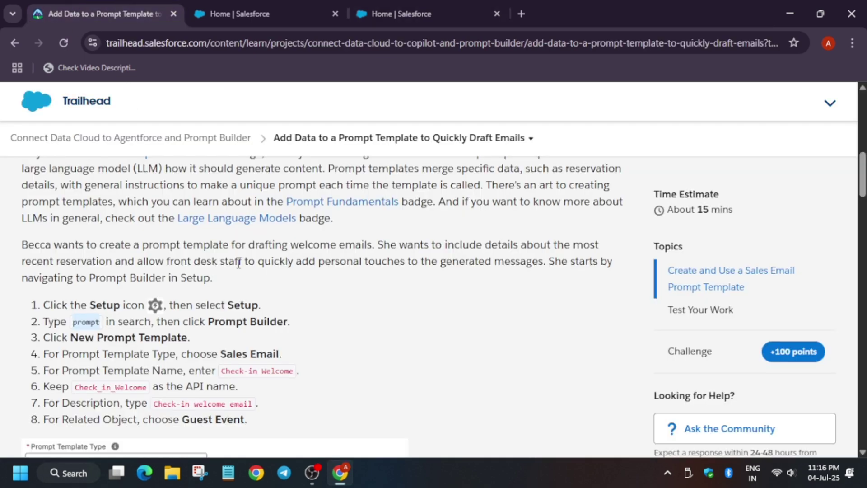
pyautogui.scroll(-3, 273, 296)
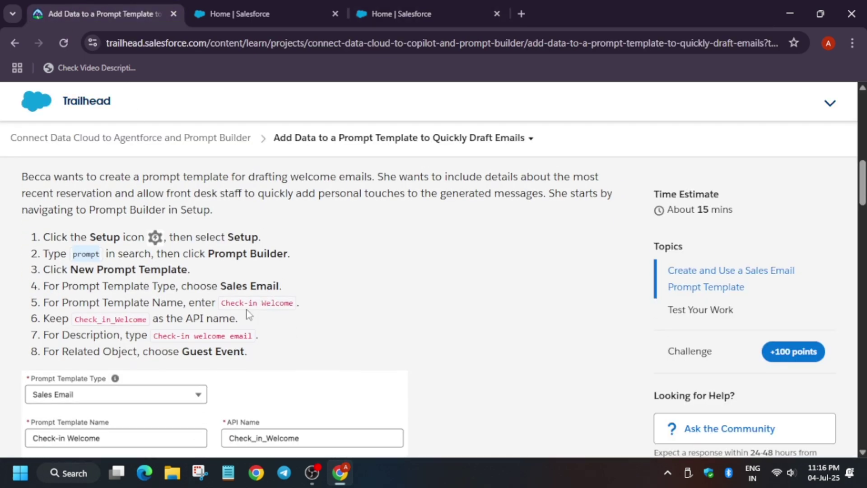
pyautogui.moveTo(220, 302); pyautogui.dragTo(291, 301)
pyautogui.hotkey('ctrl', 'c')
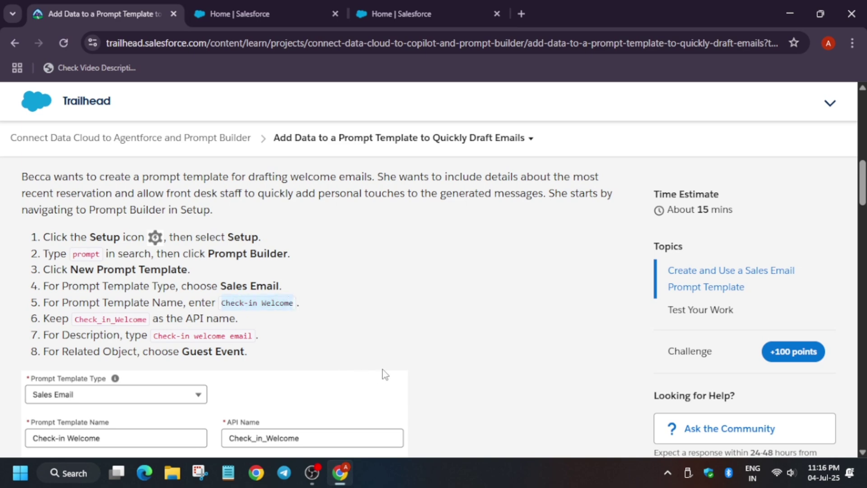
pyautogui.click(298, 13)
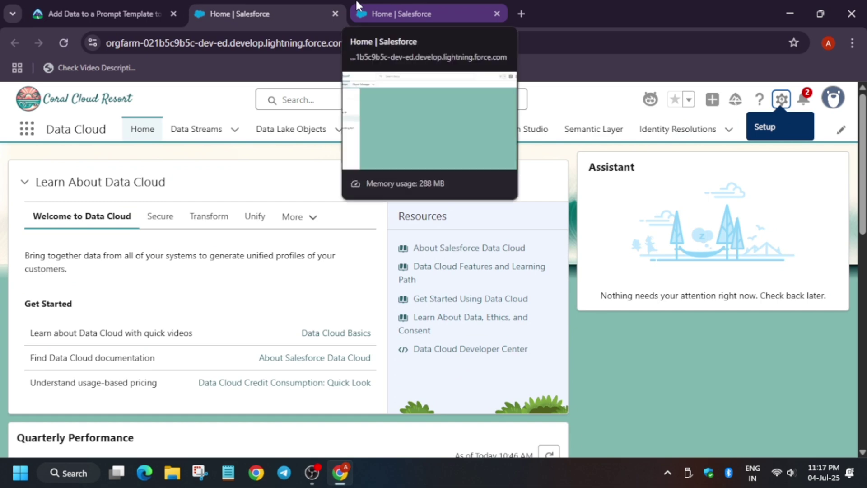
# Check the Setup tab until Prompt Builder has finished loading
pyautogui.click(358, 6)
pyautogui.click(283, 7)
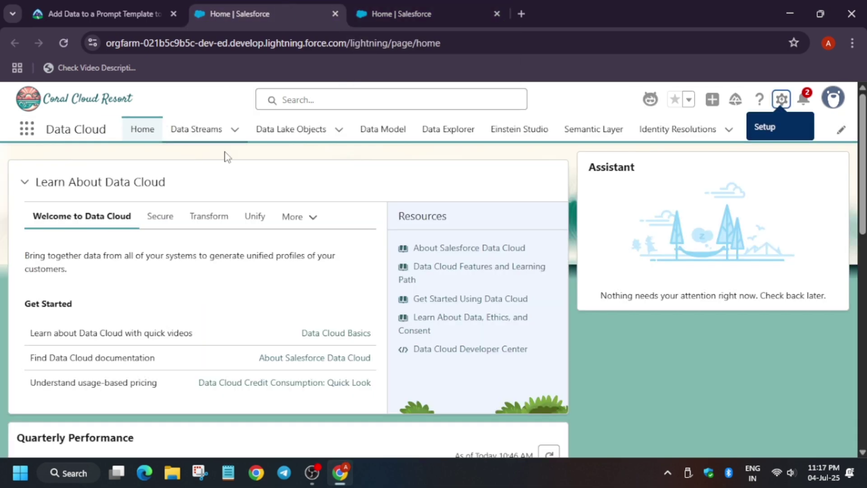
pyautogui.scroll(-7, 334, 308)
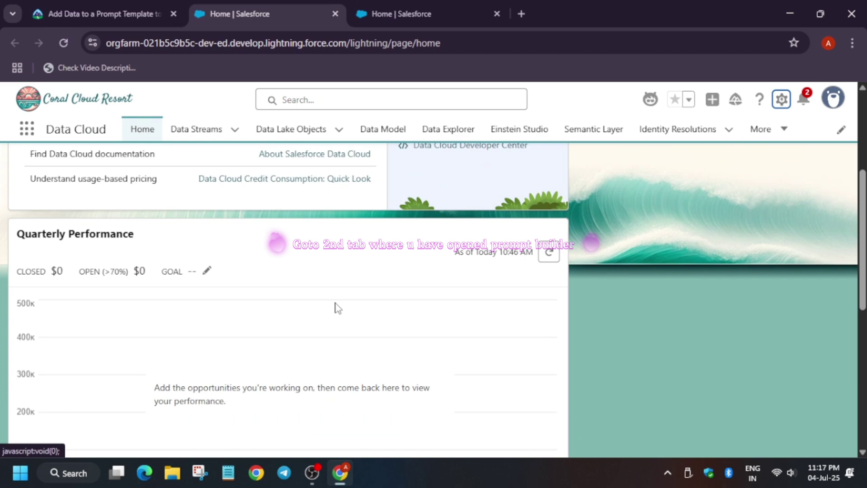
pyautogui.scroll(7, 335, 308)
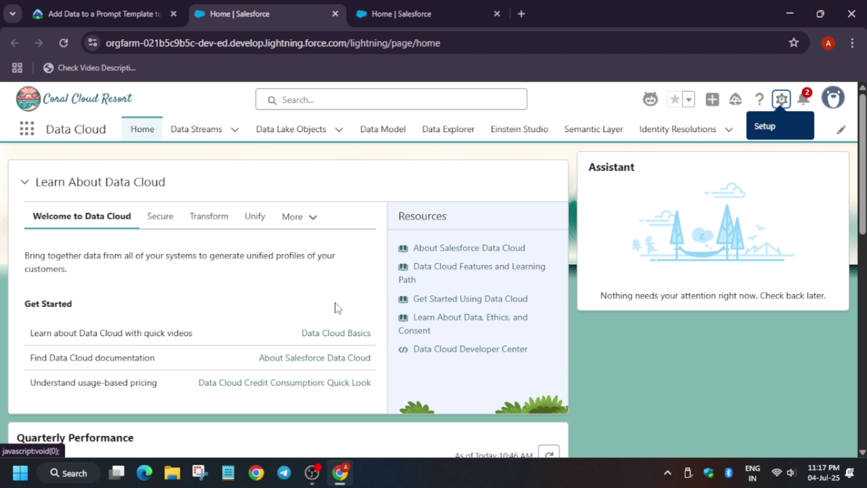
# Search All Prompt Templates for sales templates, which returns 0 items
pyautogui.click(388, 6)
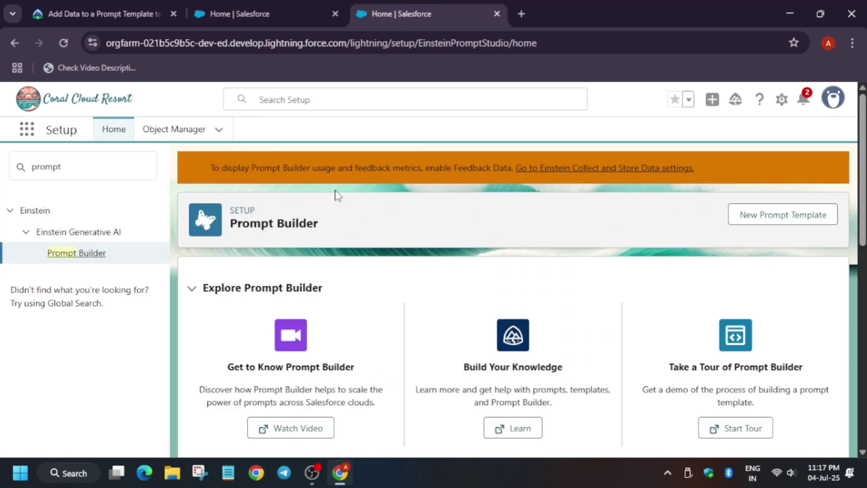
pyautogui.scroll(-3, 368, 300)
pyautogui.scroll(-4, 371, 299)
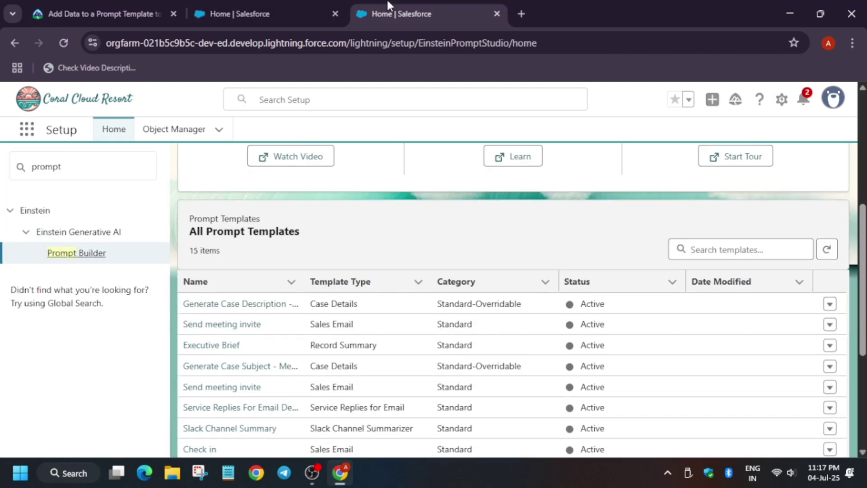
pyautogui.click(226, 12)
pyautogui.click(704, 256)
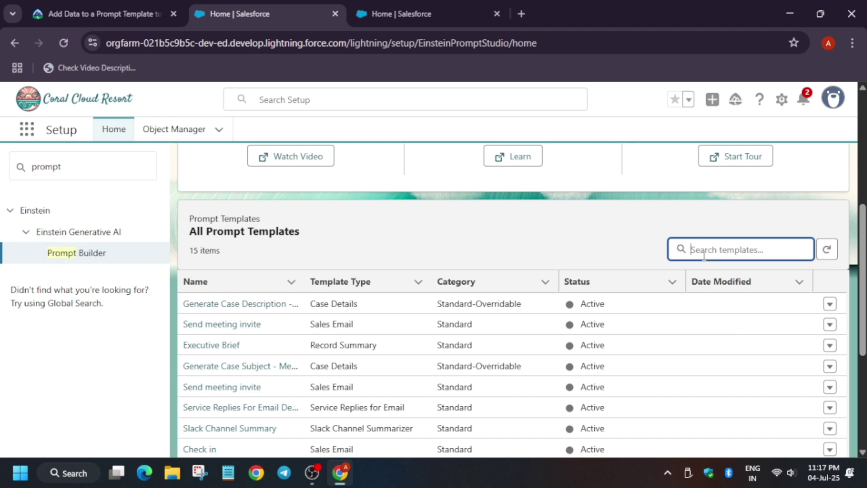
pyautogui.write('sales')
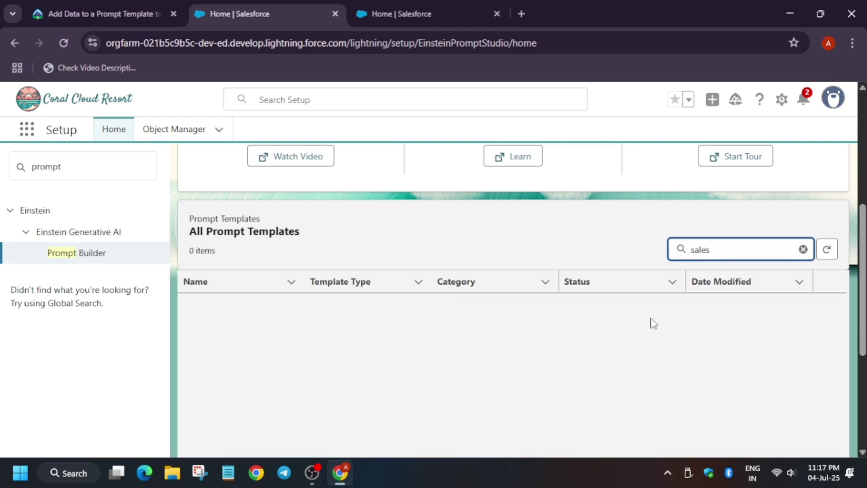
pyautogui.scroll(5, 640, 302)
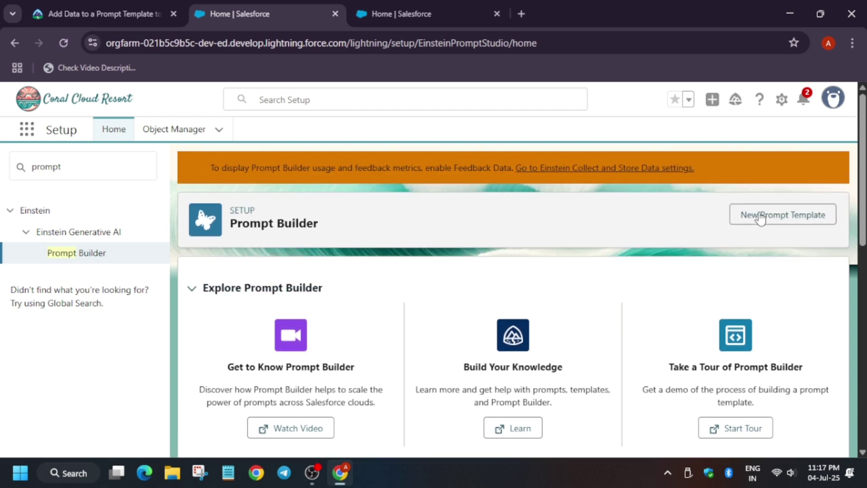
# Start a new Sales Email prompt template named 'Check-in Welcome'
pyautogui.click(756, 217)
pyautogui.click(310, 276)
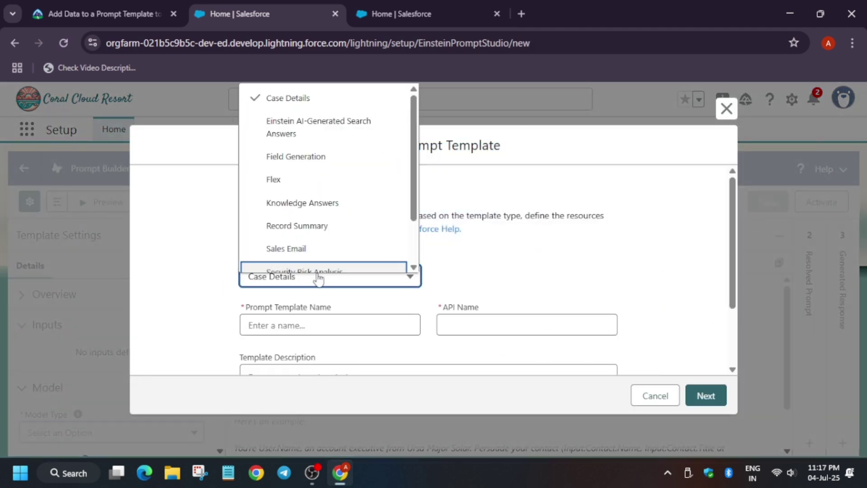
pyautogui.click(292, 252)
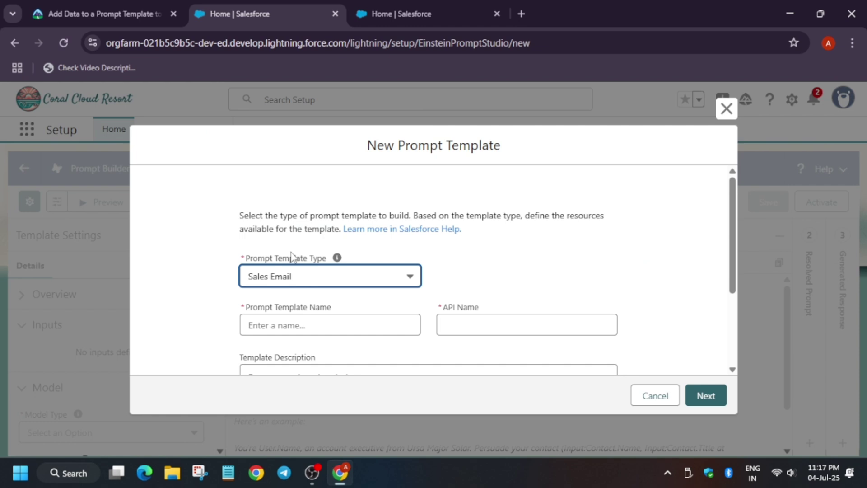
pyautogui.click(313, 330)
pyautogui.hotkey('ctrl', 'v')
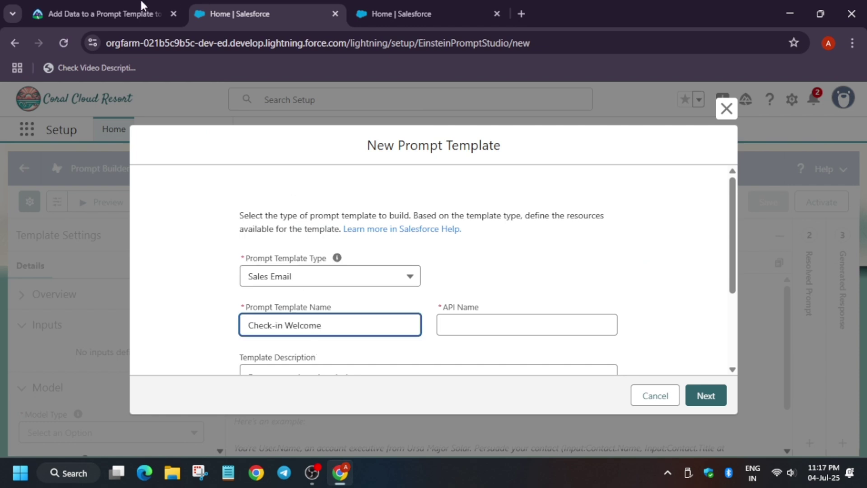
# Confirm the auto-filled API name matches the one given in the lesson's step 6
pyautogui.click(108, 6)
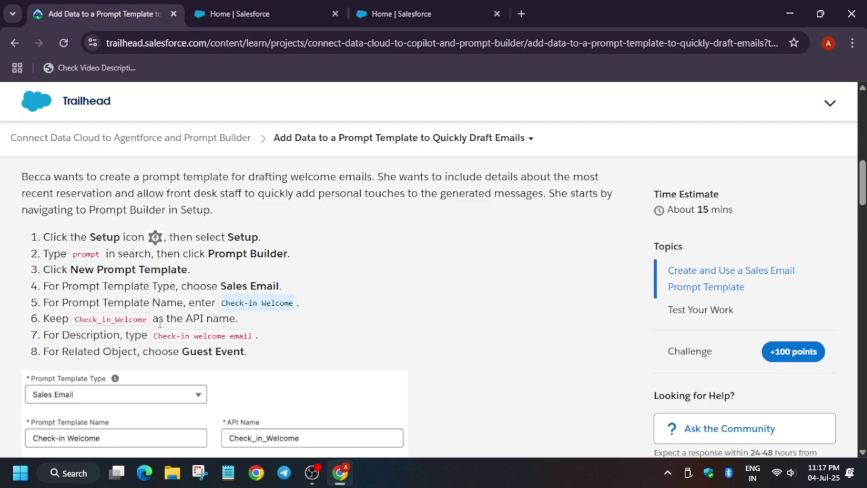
pyautogui.moveTo(75, 322); pyautogui.dragTo(142, 319)
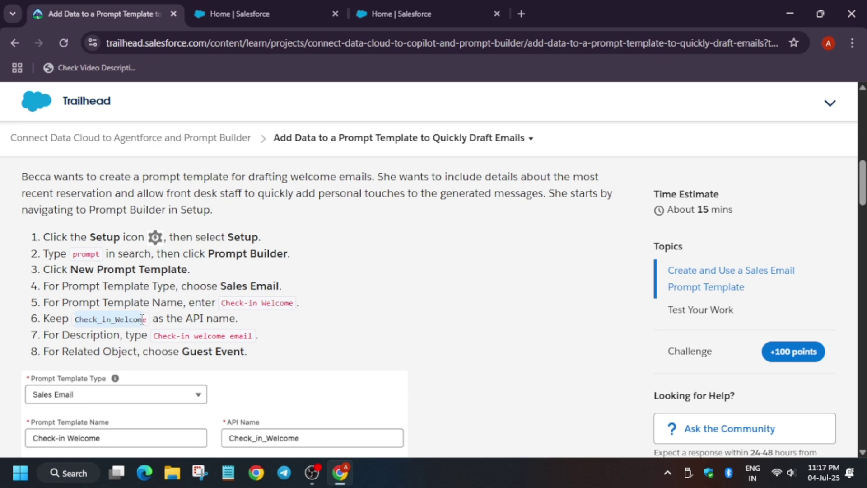
pyautogui.click(292, 14)
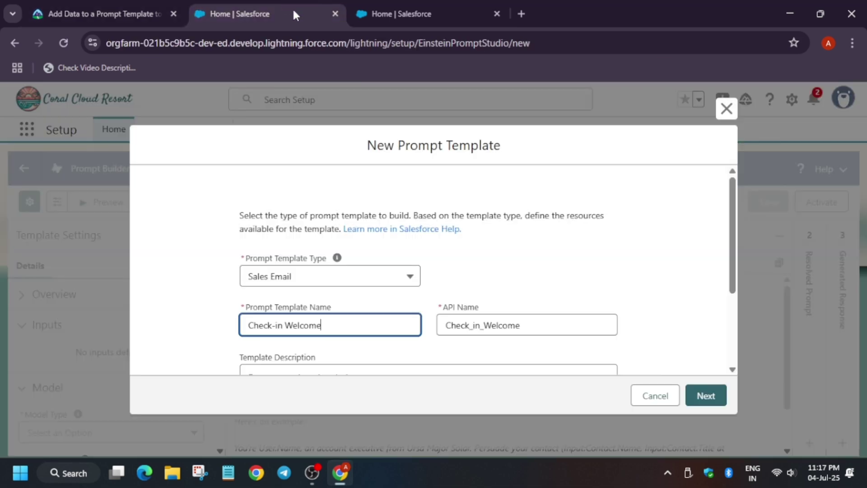
pyautogui.click(488, 329)
pyautogui.scroll(-3, 462, 278)
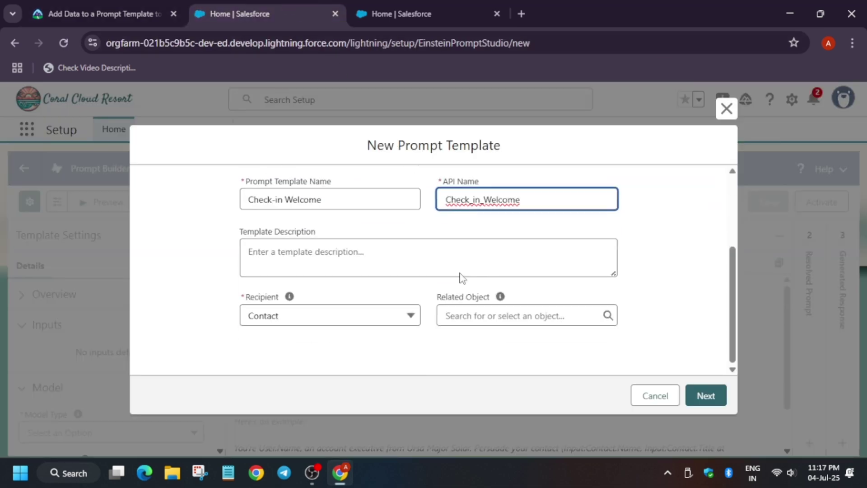
# Enter the description 'Check-in welcome email' copied from the lesson's step 7
pyautogui.click(331, 247)
pyautogui.click(157, 3)
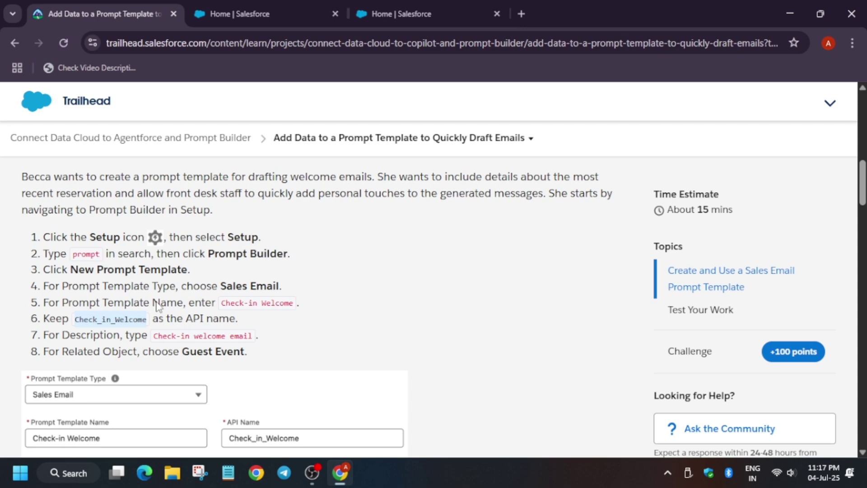
pyautogui.moveTo(155, 333); pyautogui.dragTo(253, 335)
pyautogui.hotkey('ctrl', 'c')
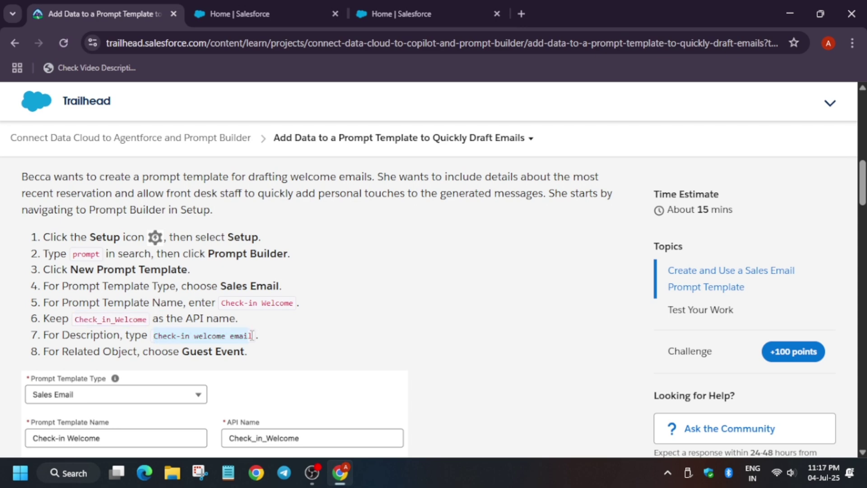
pyautogui.click(253, 8)
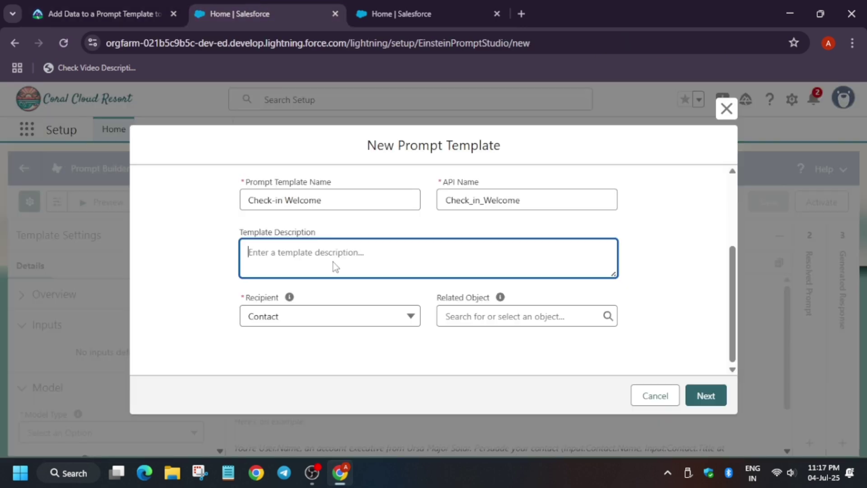
pyautogui.hotkey('ctrl', 'v')
# Set the Related Object to Guest Event
pyautogui.click(472, 315)
pyautogui.write('gu')
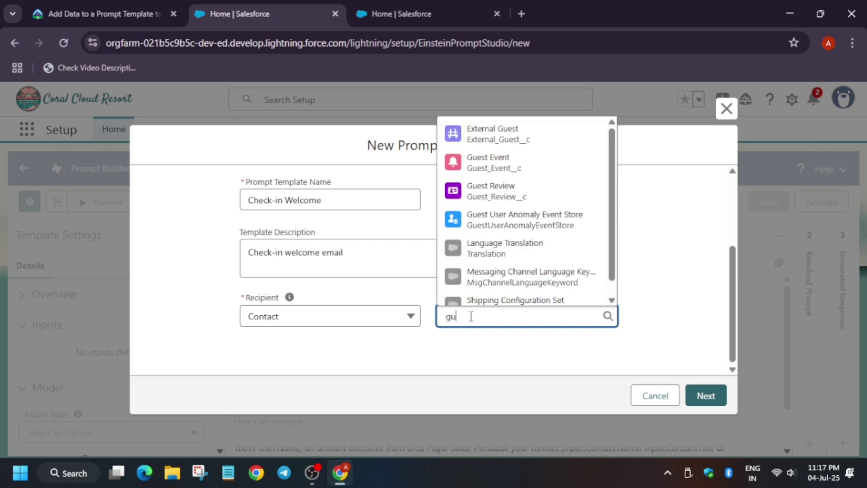
pyautogui.write('est')
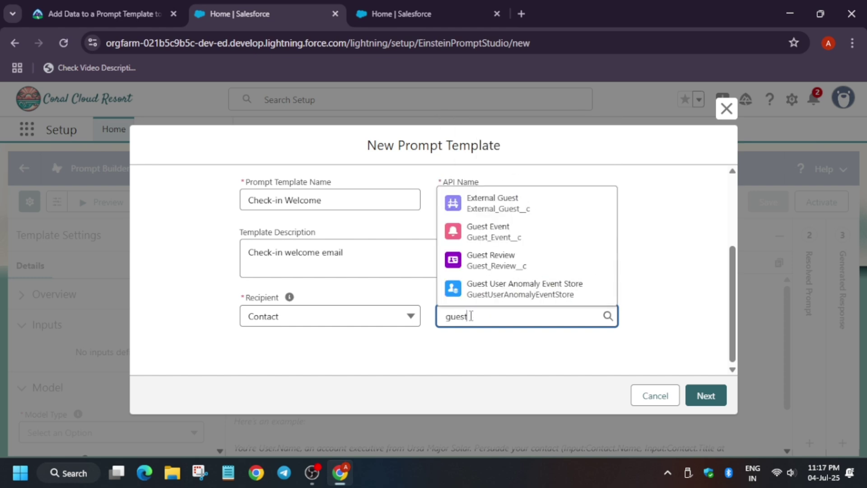
pyautogui.click(511, 234)
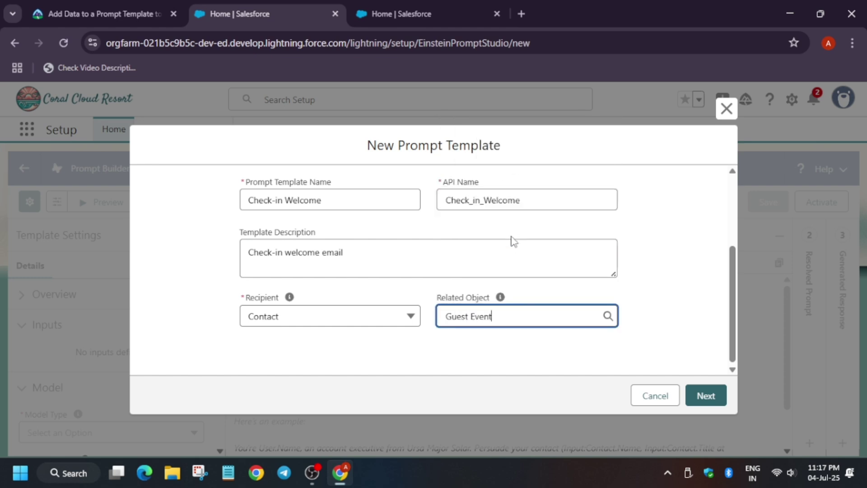
pyautogui.click(122, 6)
pyautogui.scroll(-5, 263, 392)
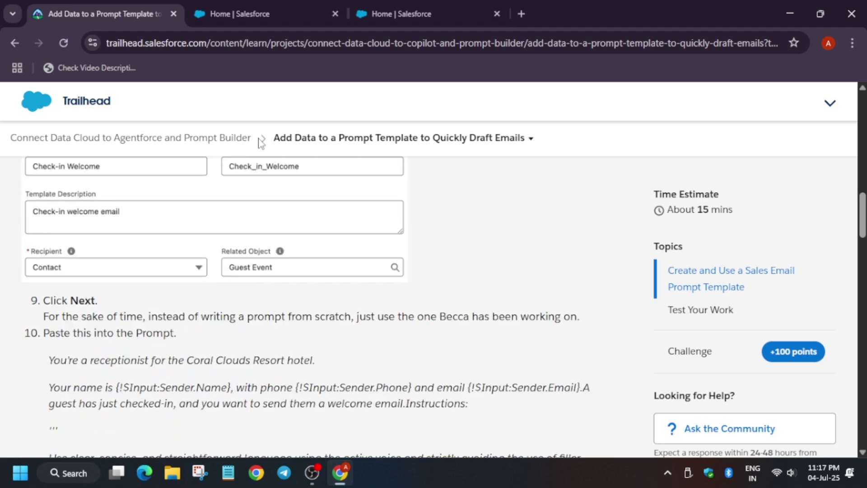
pyautogui.click(246, 6)
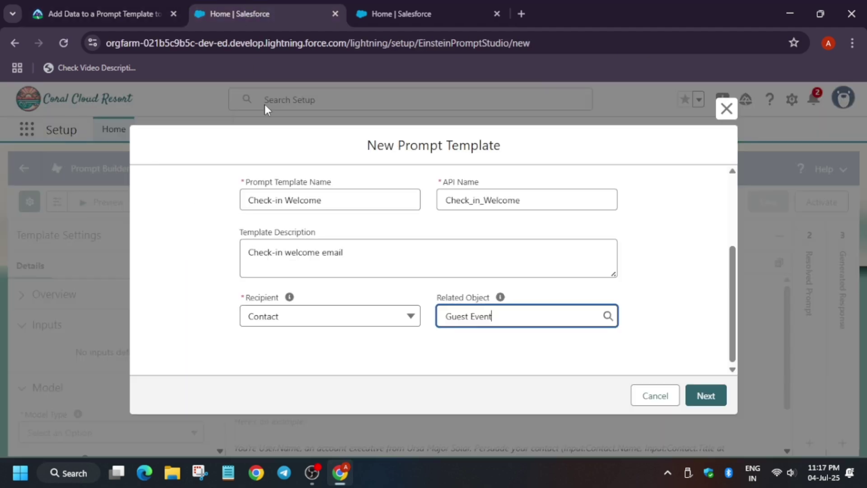
# Create the Check-in Welcome template and copy the receptionist prompt text from the lesson
pyautogui.click(696, 396)
pyautogui.click(95, 13)
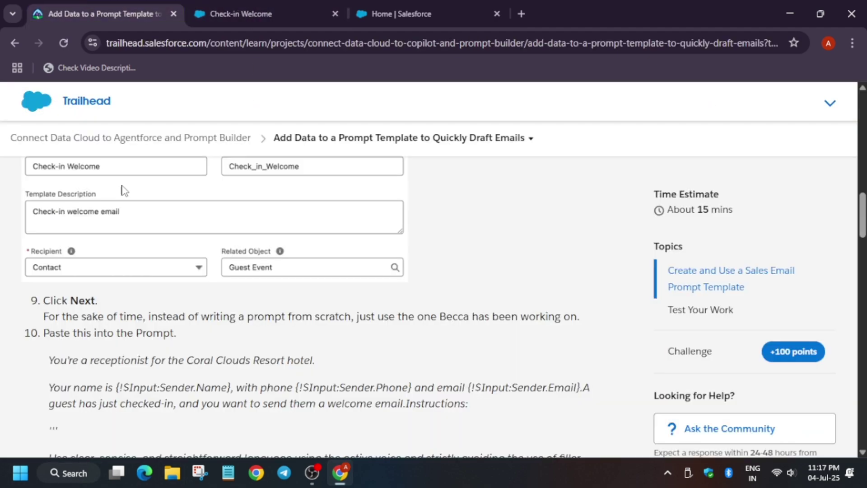
pyautogui.scroll(-3, 62, 221)
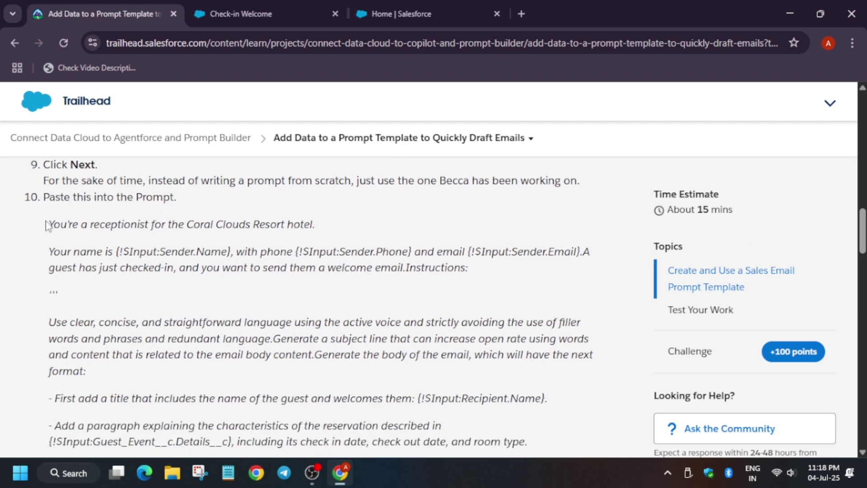
pyautogui.moveTo(46, 224); pyautogui.dragTo(540, 241)
pyautogui.scroll(-7, 304, 314)
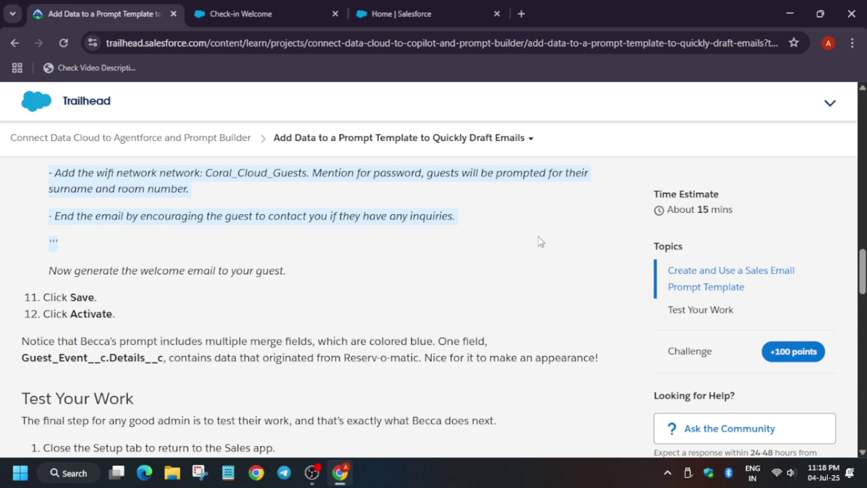
pyautogui.click(262, 14)
# Paste the receptionist welcome-email prompt into the editor and save the template
pyautogui.click(501, 383)
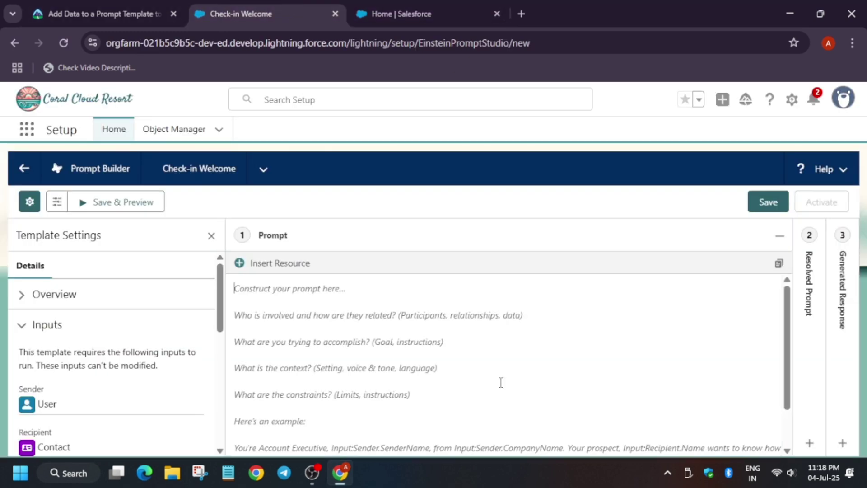
pyautogui.hotkey('ctrl', 'v')
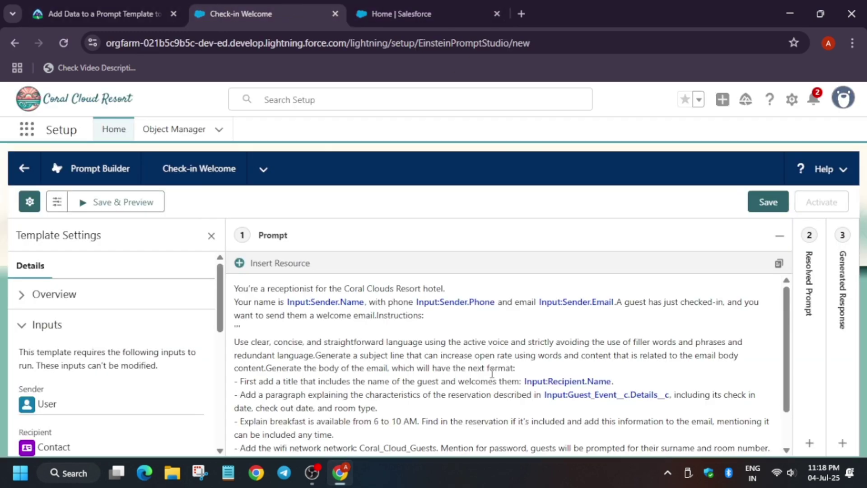
pyautogui.scroll(-1, 546, 360)
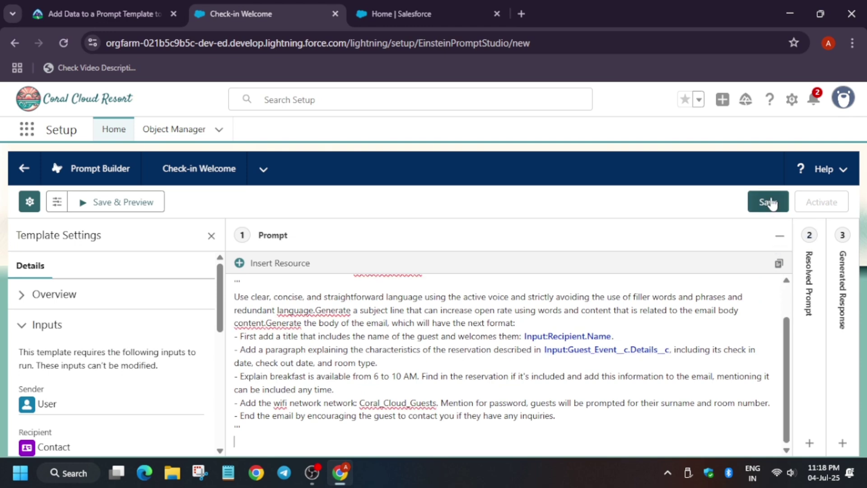
pyautogui.click(773, 202)
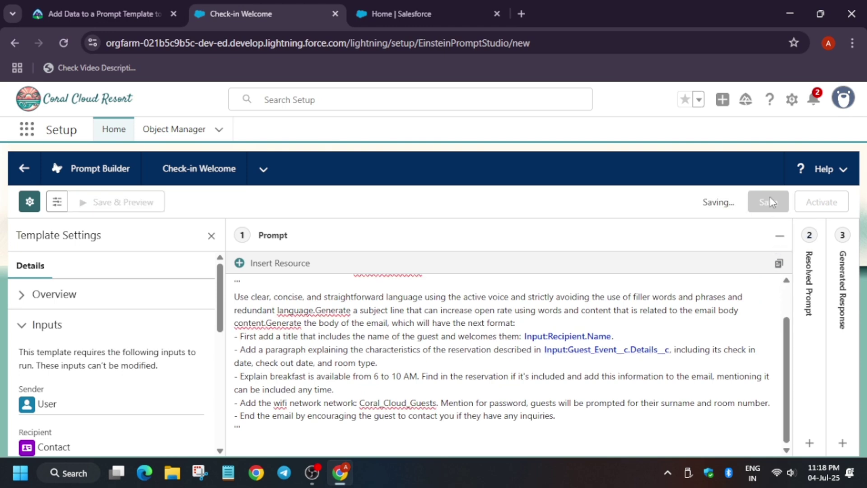
# Activate the saved Check-in Welcome Version 1
pyautogui.click(153, 10)
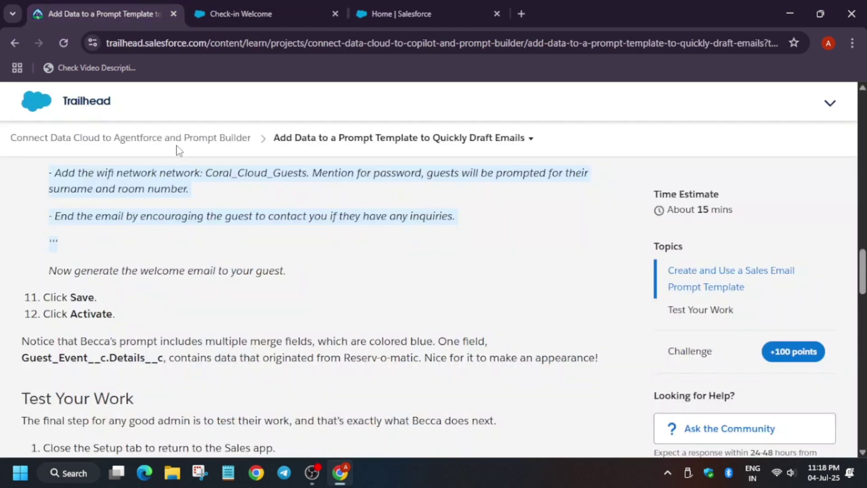
pyautogui.click(223, 7)
pyautogui.click(717, 204)
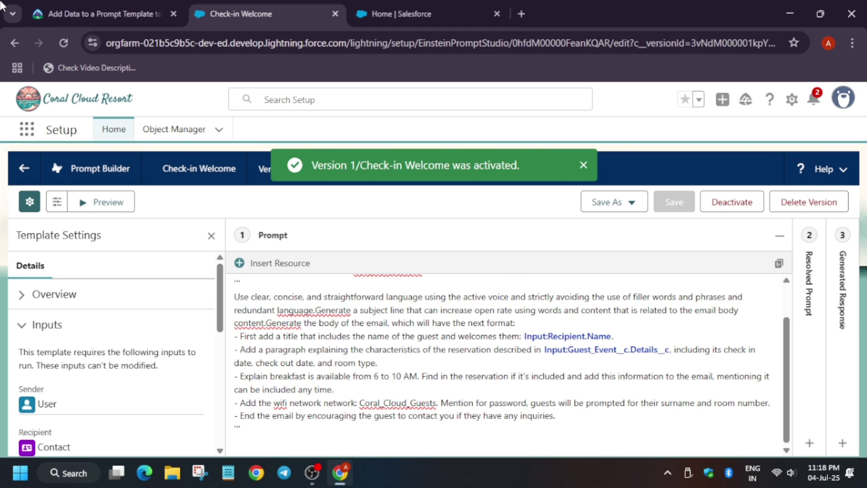
# Verify the Trailhead step for 100 points, dismiss the celebration, and open the module page
pyautogui.click(130, 7)
pyautogui.scroll(-15, 283, 371)
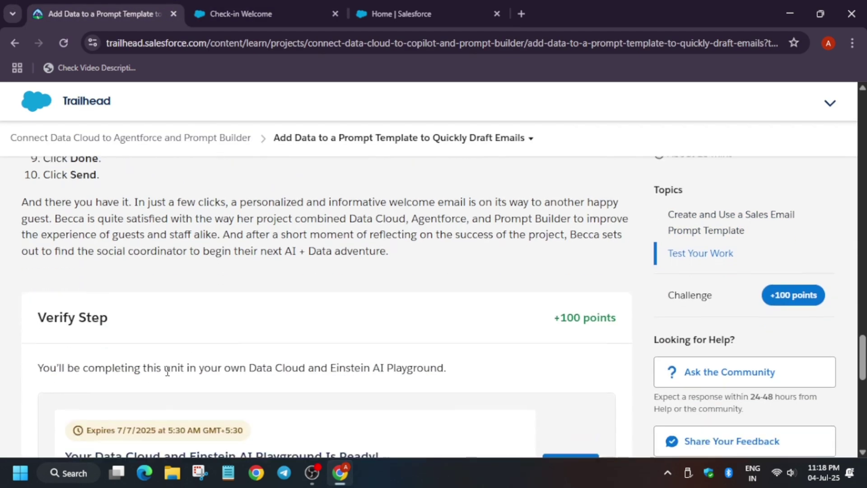
pyautogui.scroll(-5, 167, 371)
pyautogui.click(119, 362)
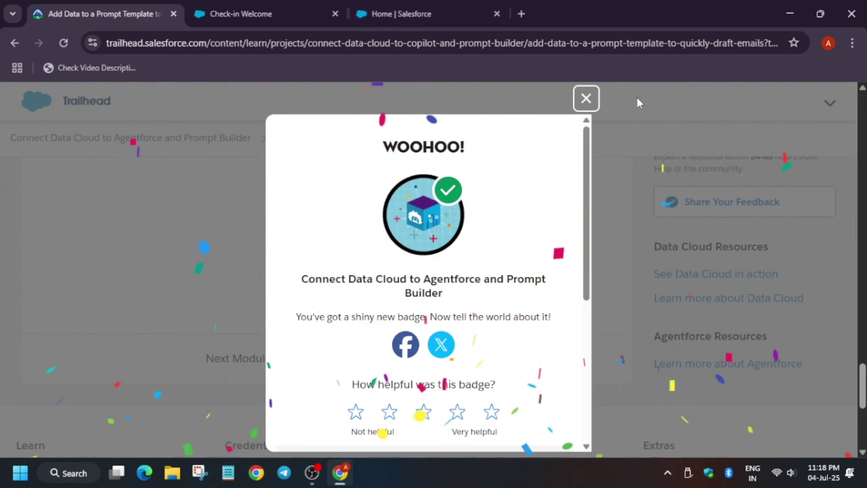
pyautogui.click(587, 99)
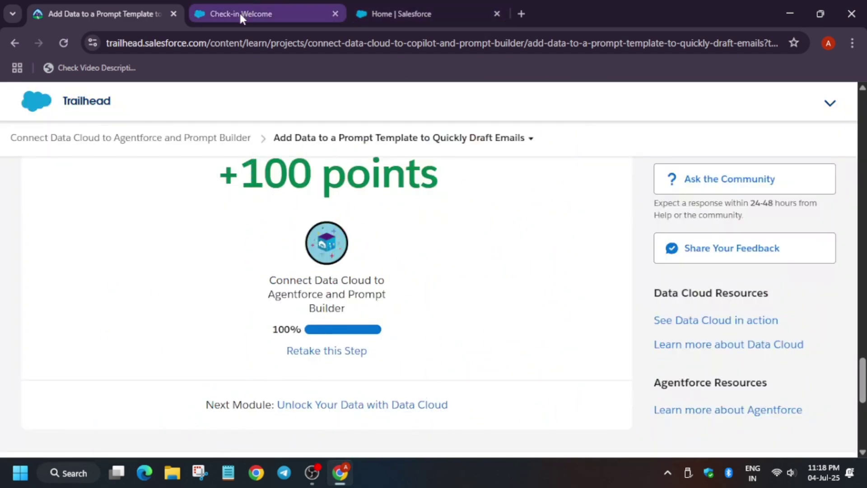
pyautogui.click(67, 143)
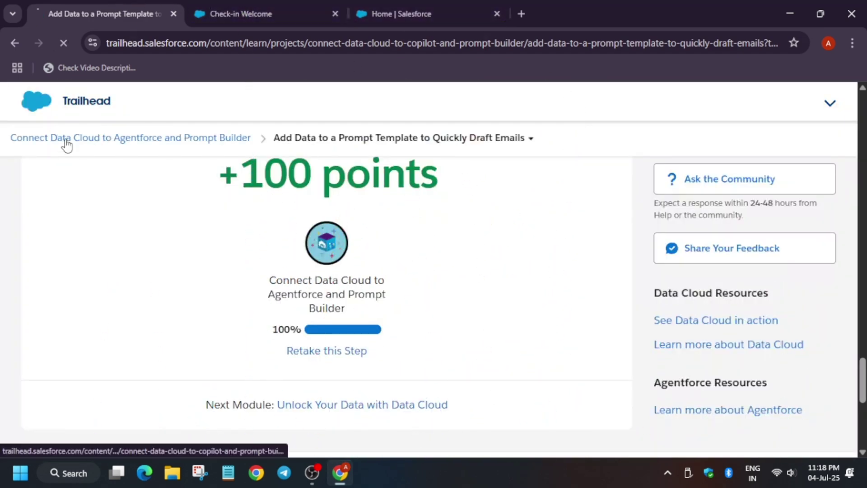